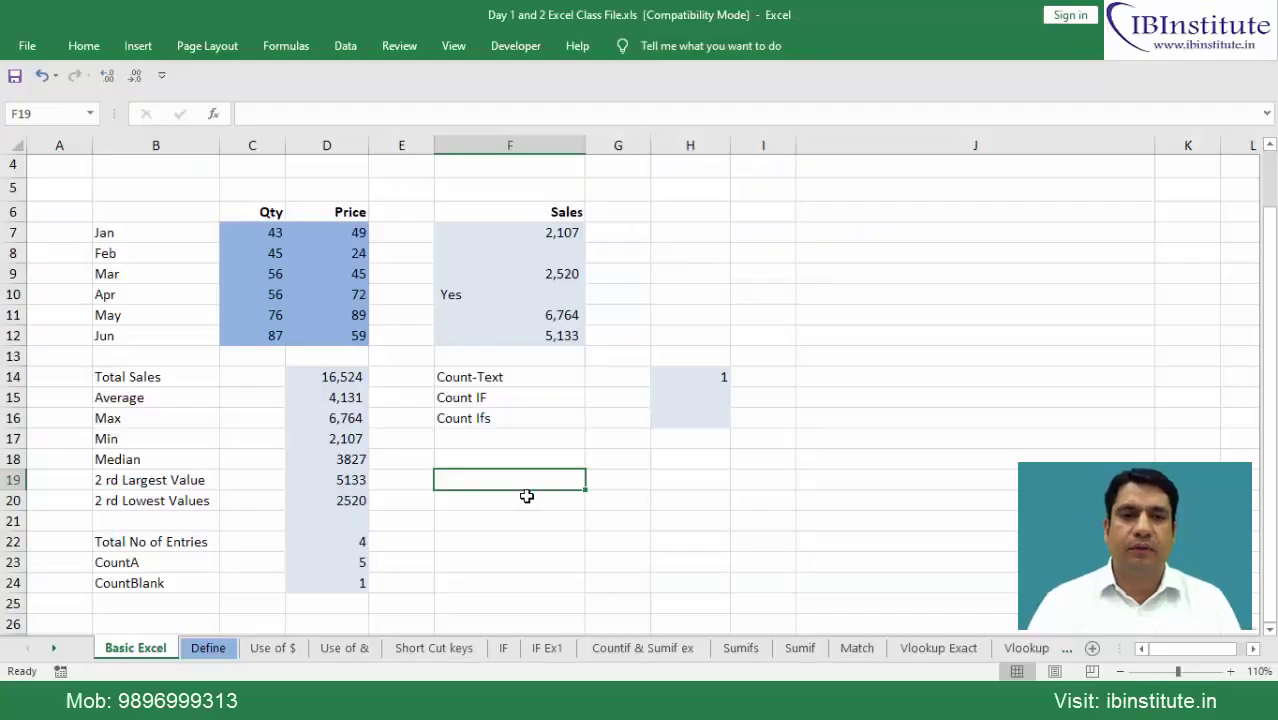
- Highlight the Count IF and Count Ifs labels in F15 and F16
left_click(501, 398)
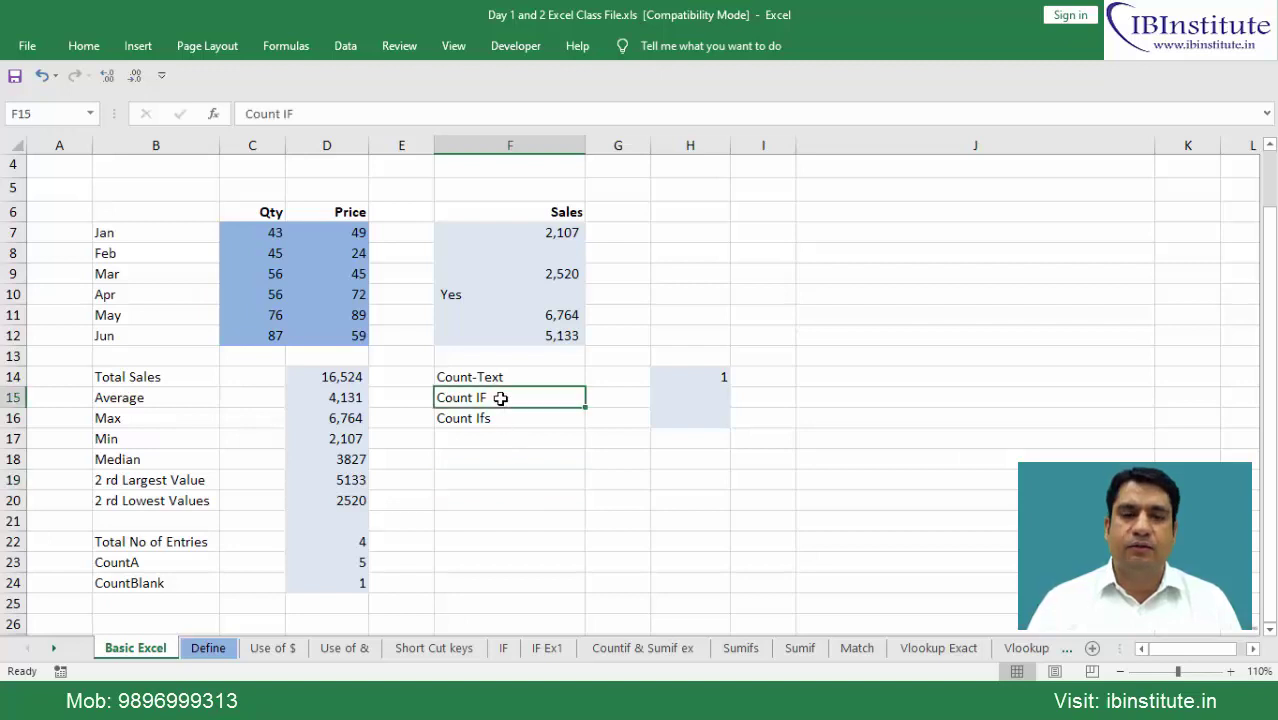
left_click_drag(499, 400, 491, 418)
left_click(494, 476)
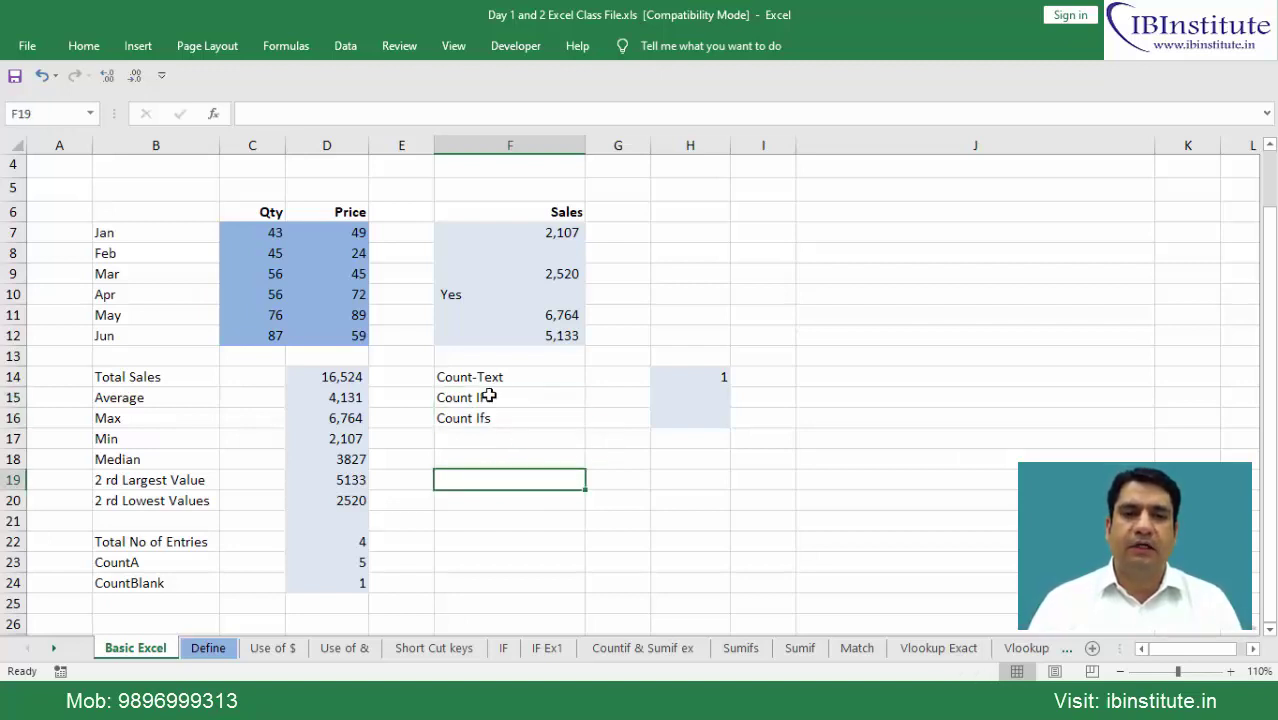
left_click_drag(490, 397, 489, 418)
left_click(477, 470)
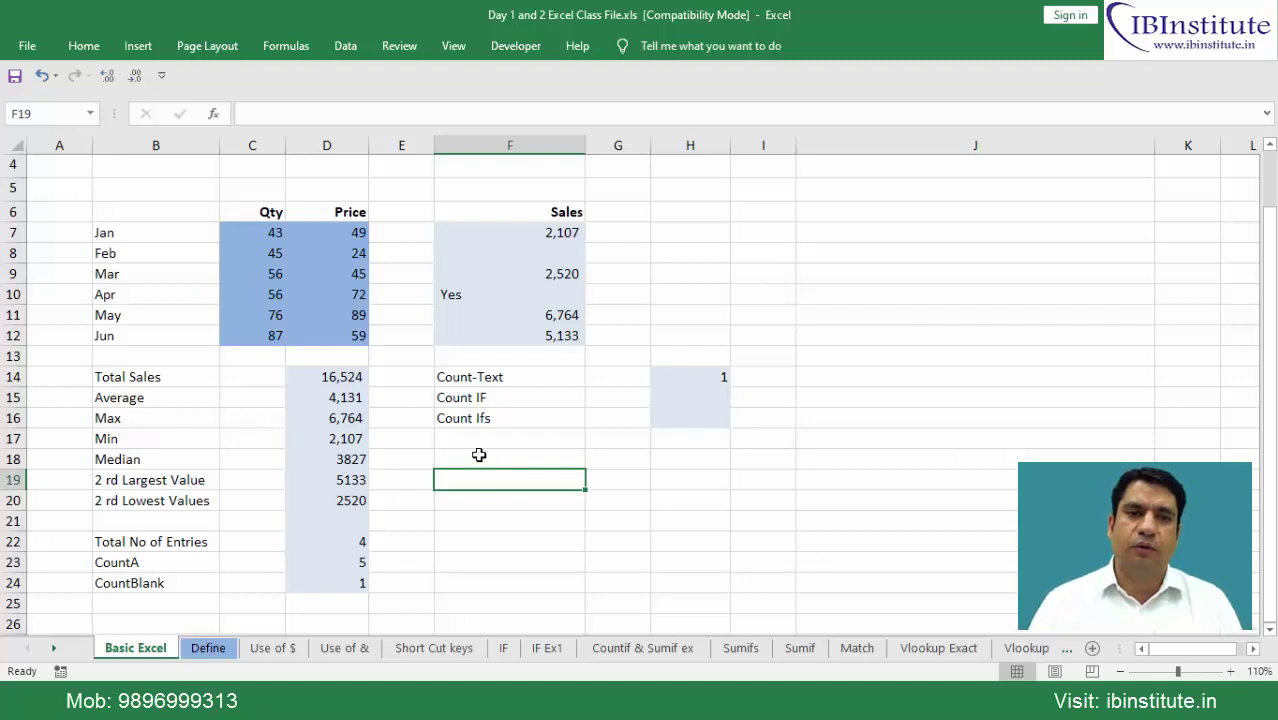
left_click(486, 399)
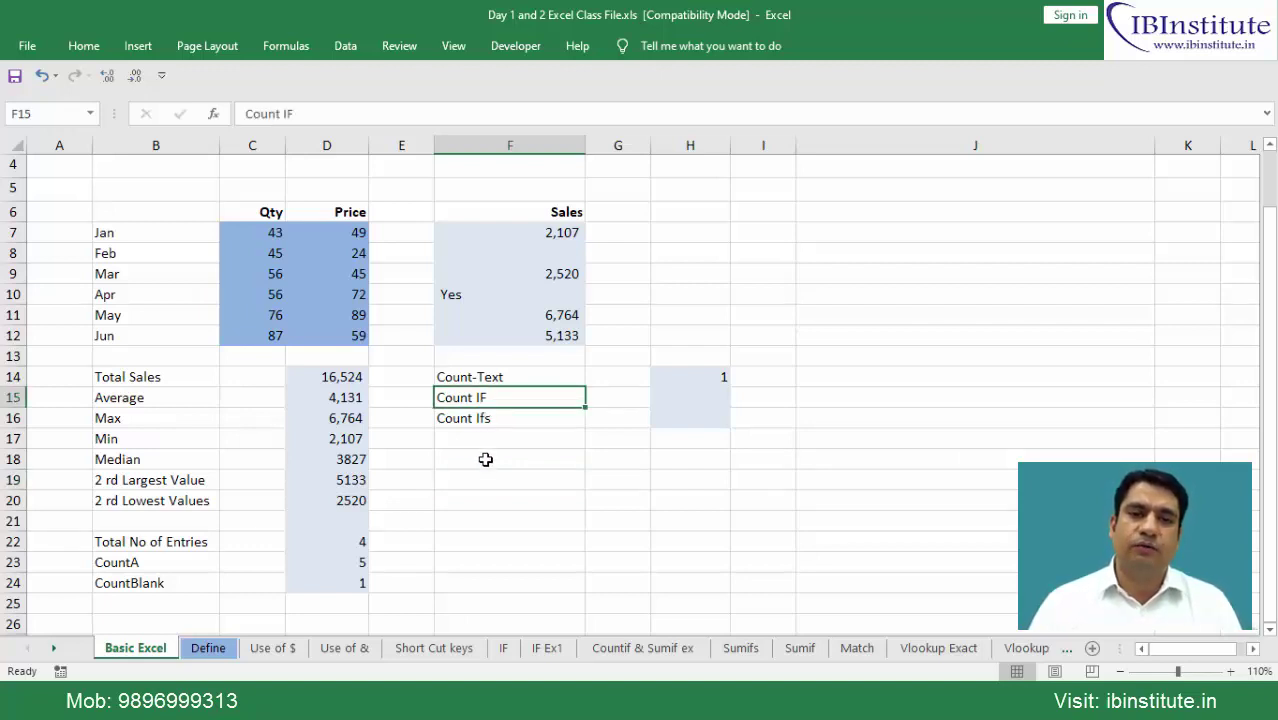
left_click(484, 421)
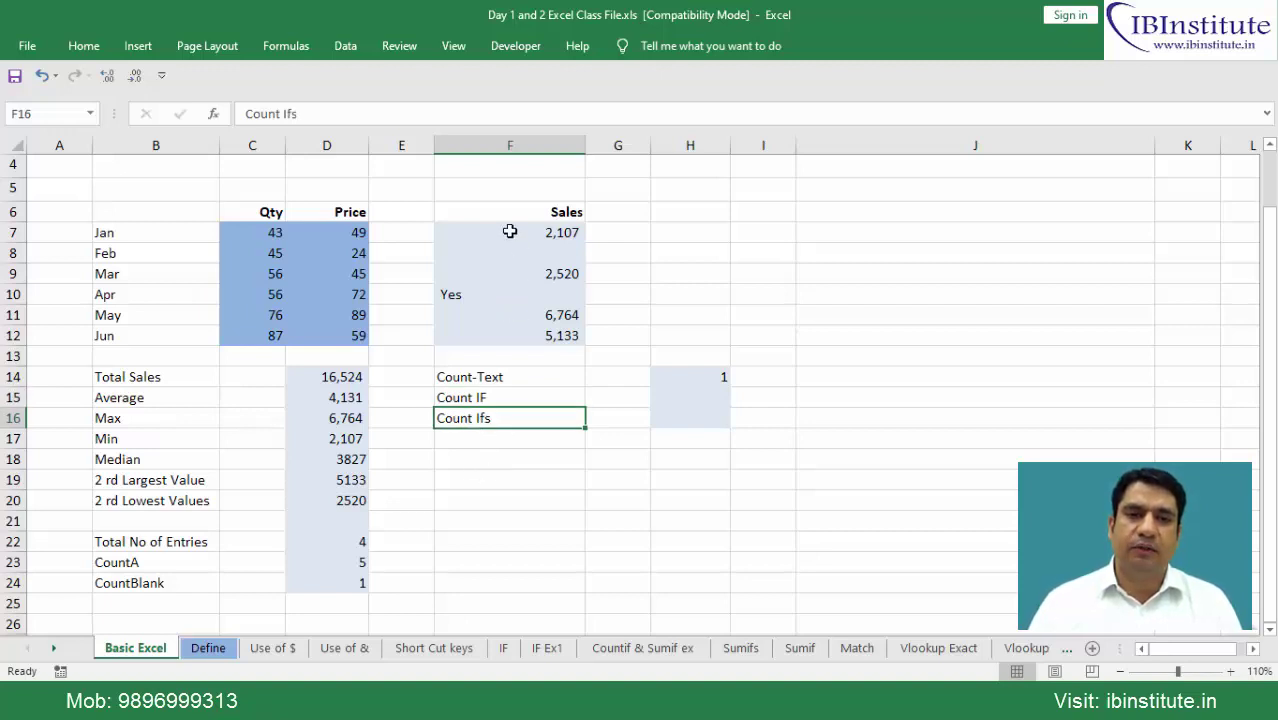
- Fill the =C7*D7 formula down the Sales cells F7:F12 with Ctrl+D
left_click_drag(509, 231, 503, 330)
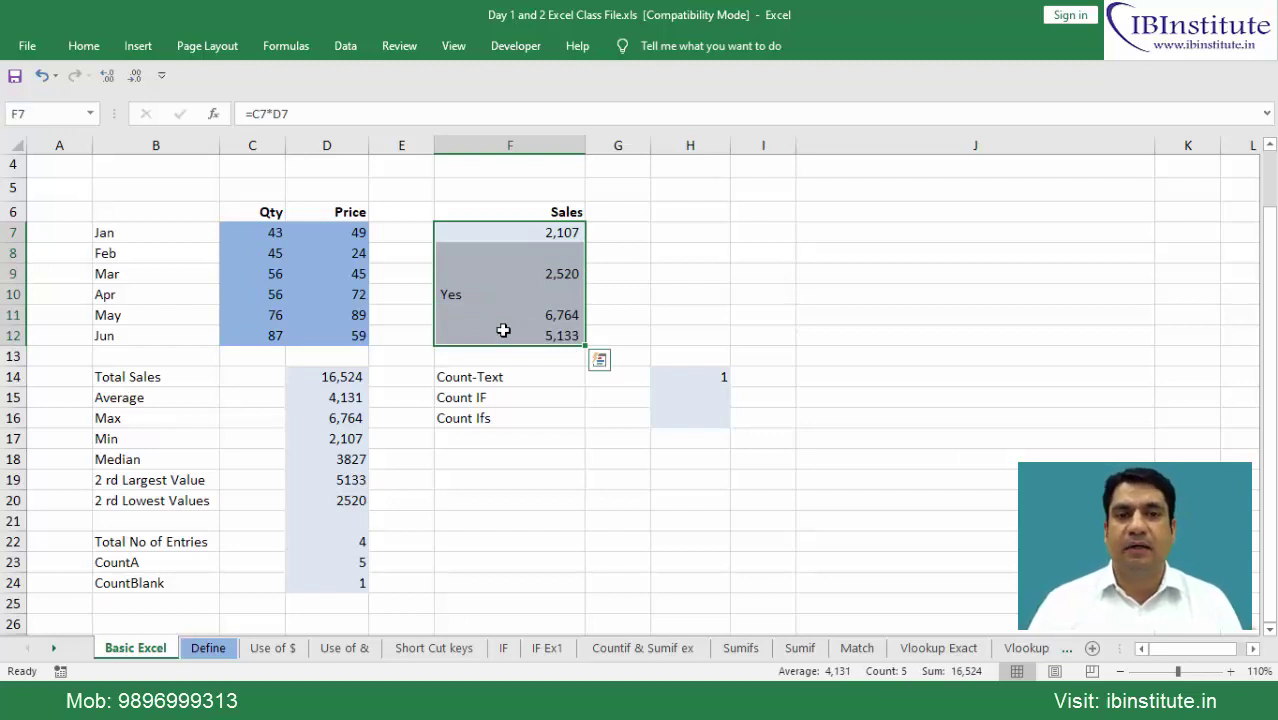
key("Down")
key("Down")
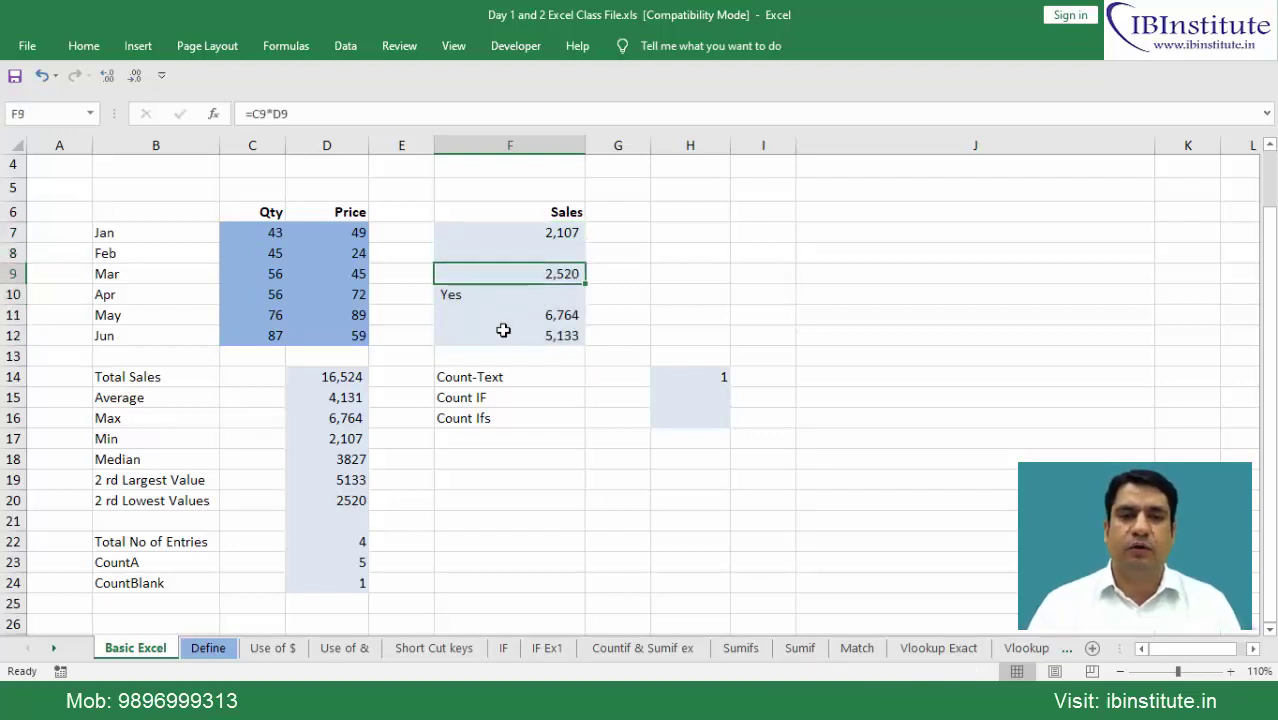
key("Up")
key("Up")
left_click(503, 330, "shift")
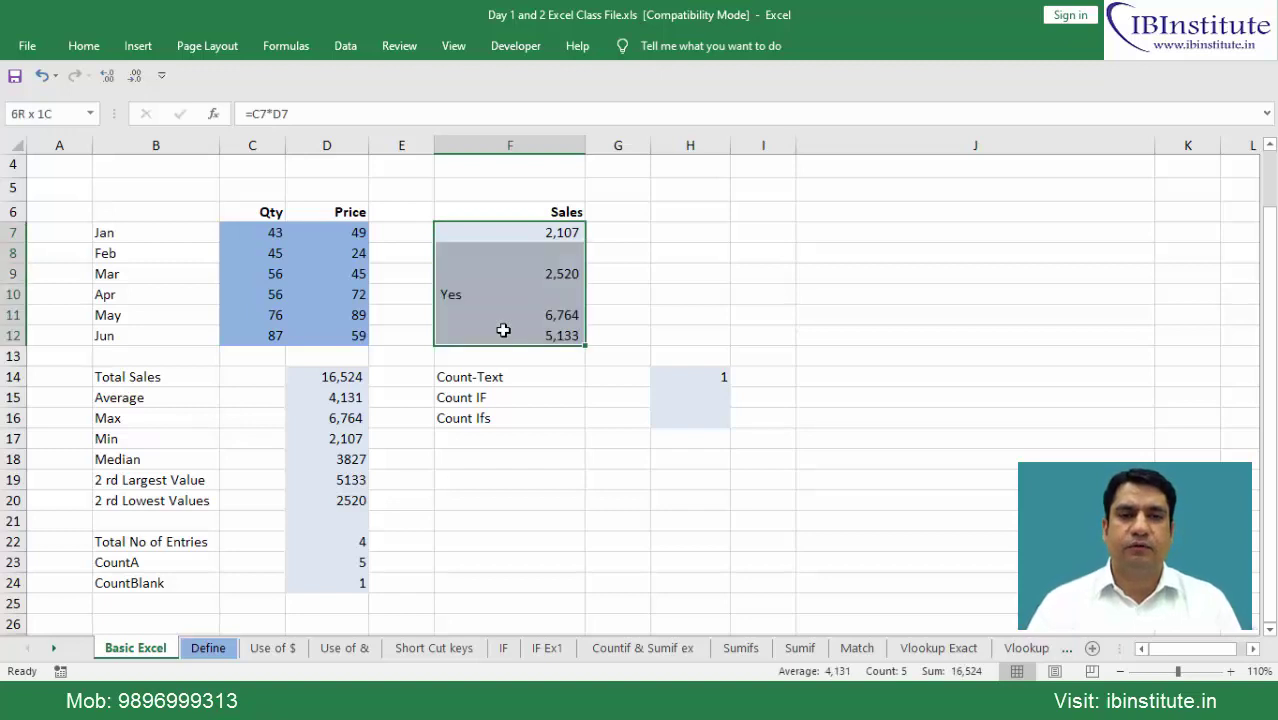
key("ctrl+d")
key("Down")
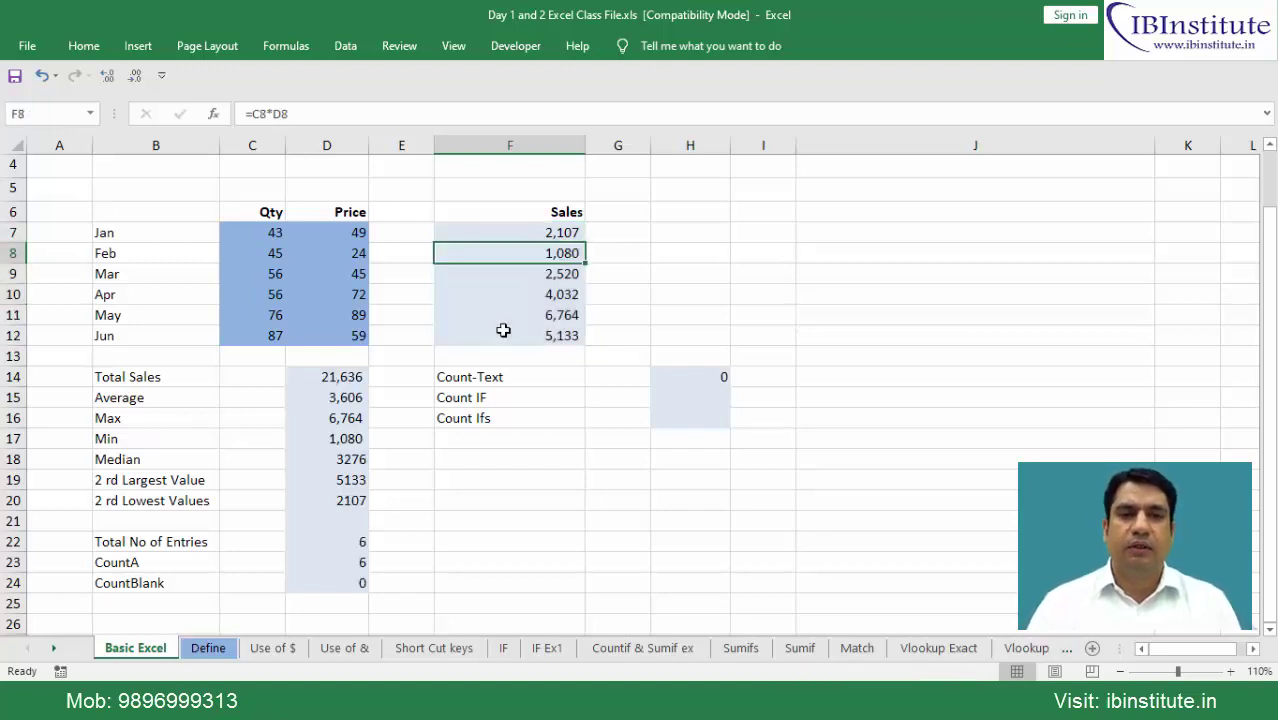
key("Up")
left_click(503, 330, "shift")
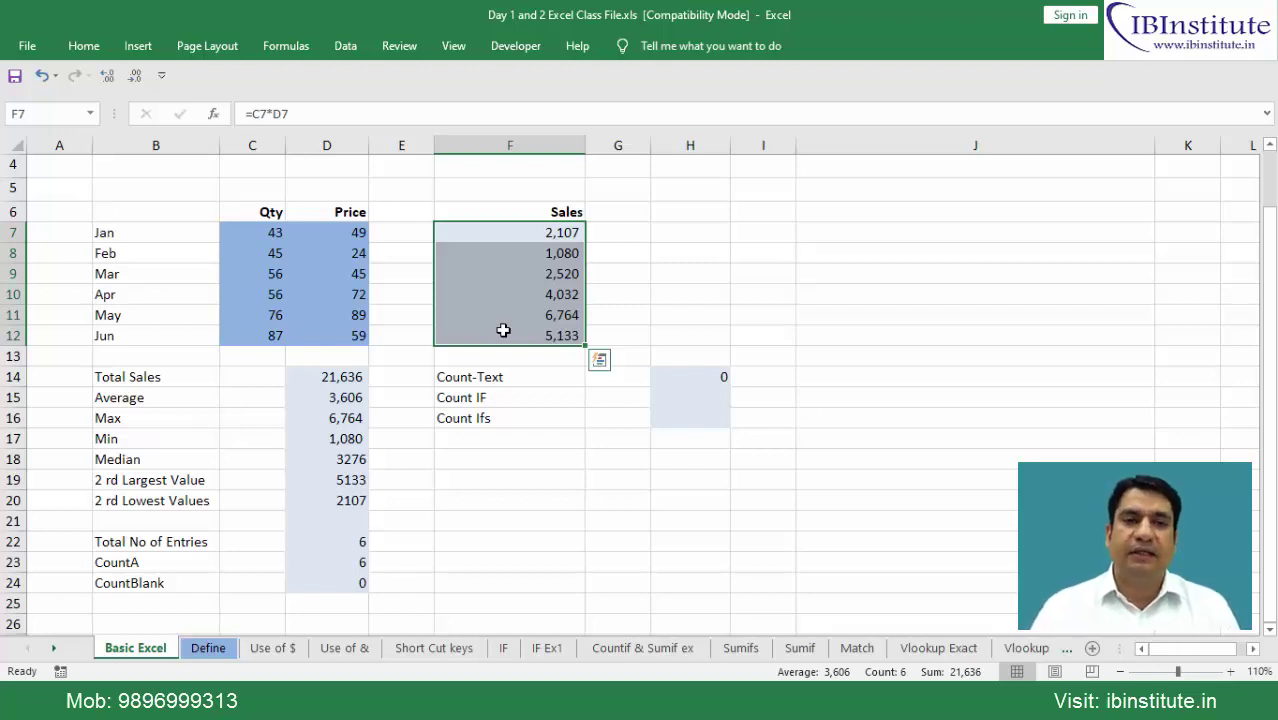
mouse_move(271, 233)
left_mouse_down()
mouse_move(268, 287)
mouse_move(323, 335)
left_mouse_up()
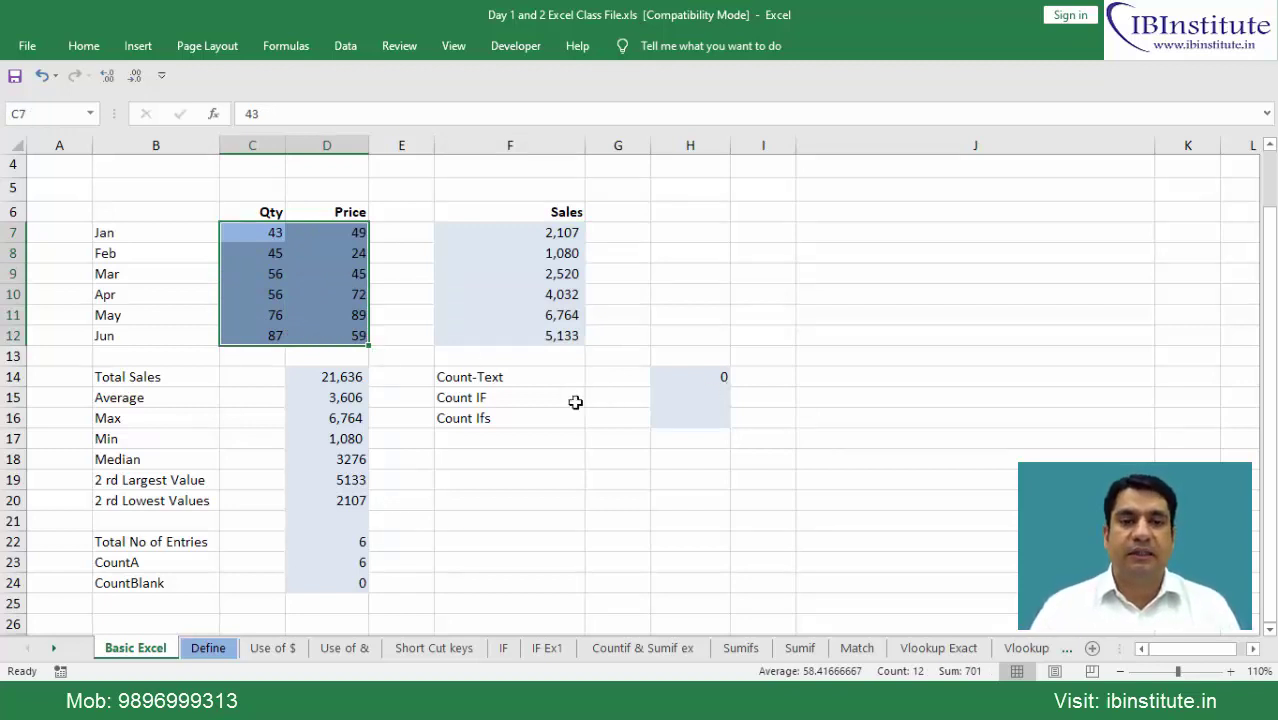
- Enter =COUNTIF(F7:F12,">2000") in H15 so it returns 5
left_click(525, 398)
left_click(682, 401)
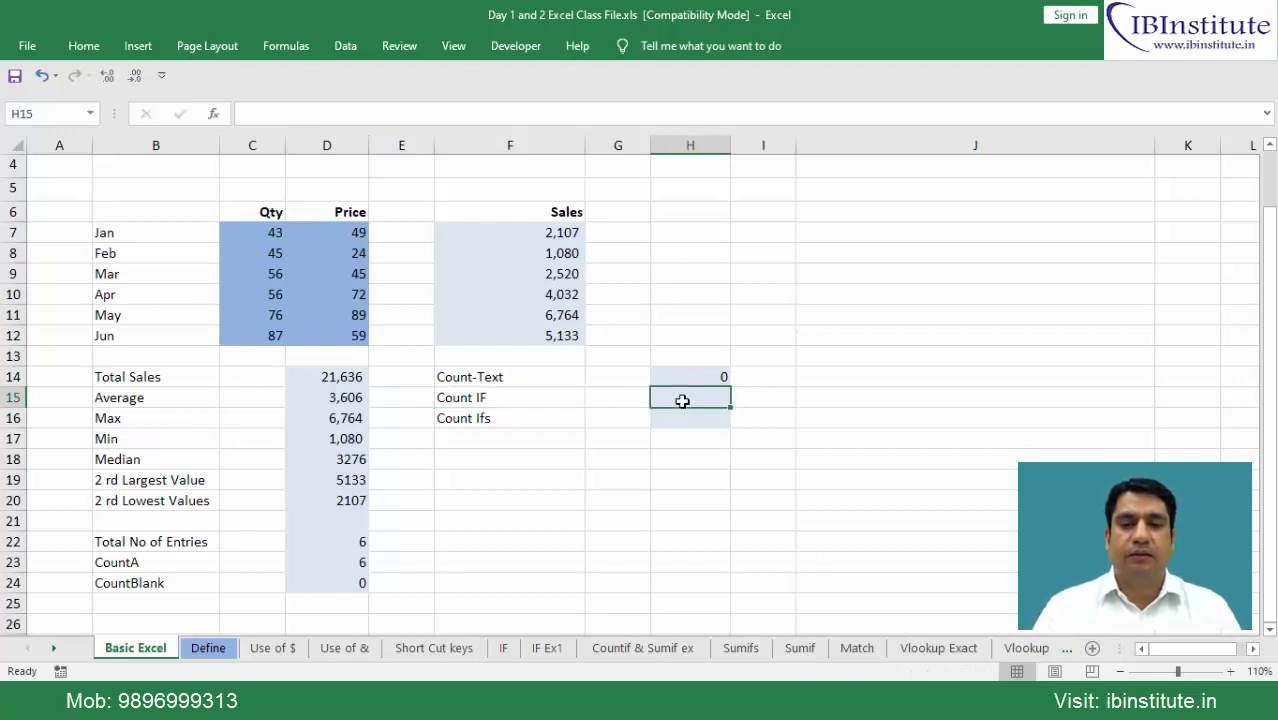
type("=coun")
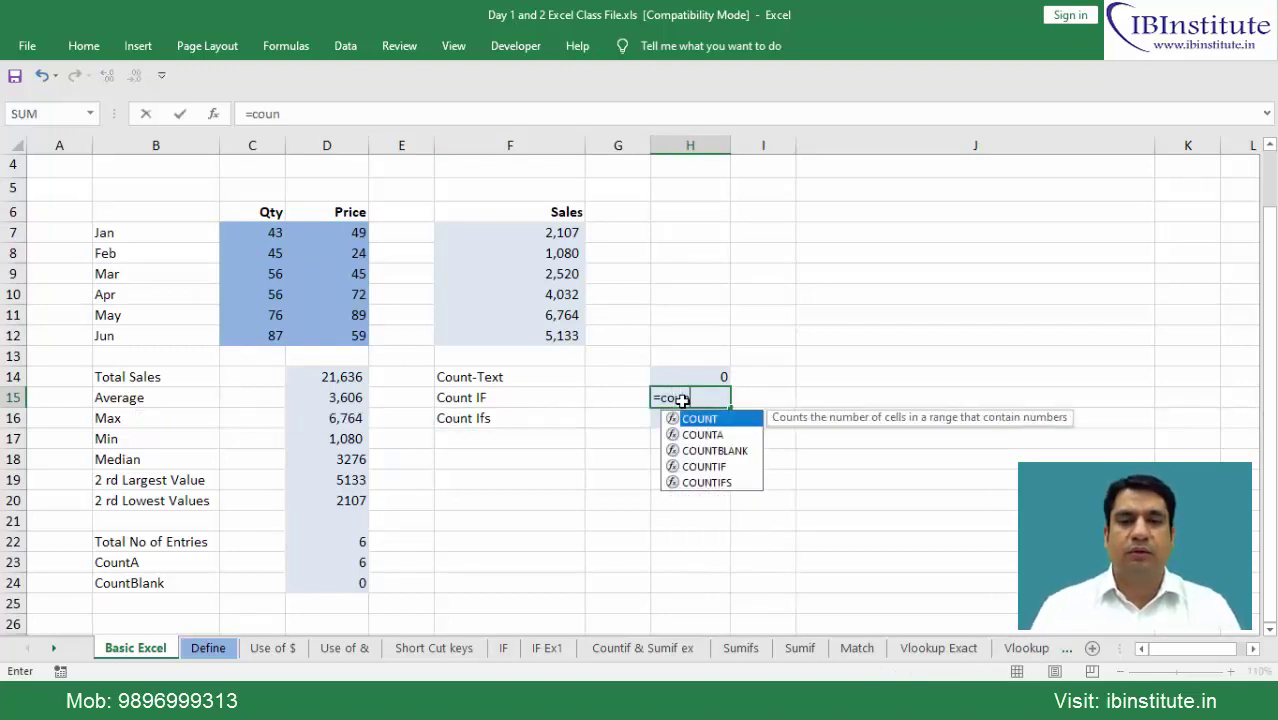
key("Down")
key("Down")
key("Down")
key("Tab")
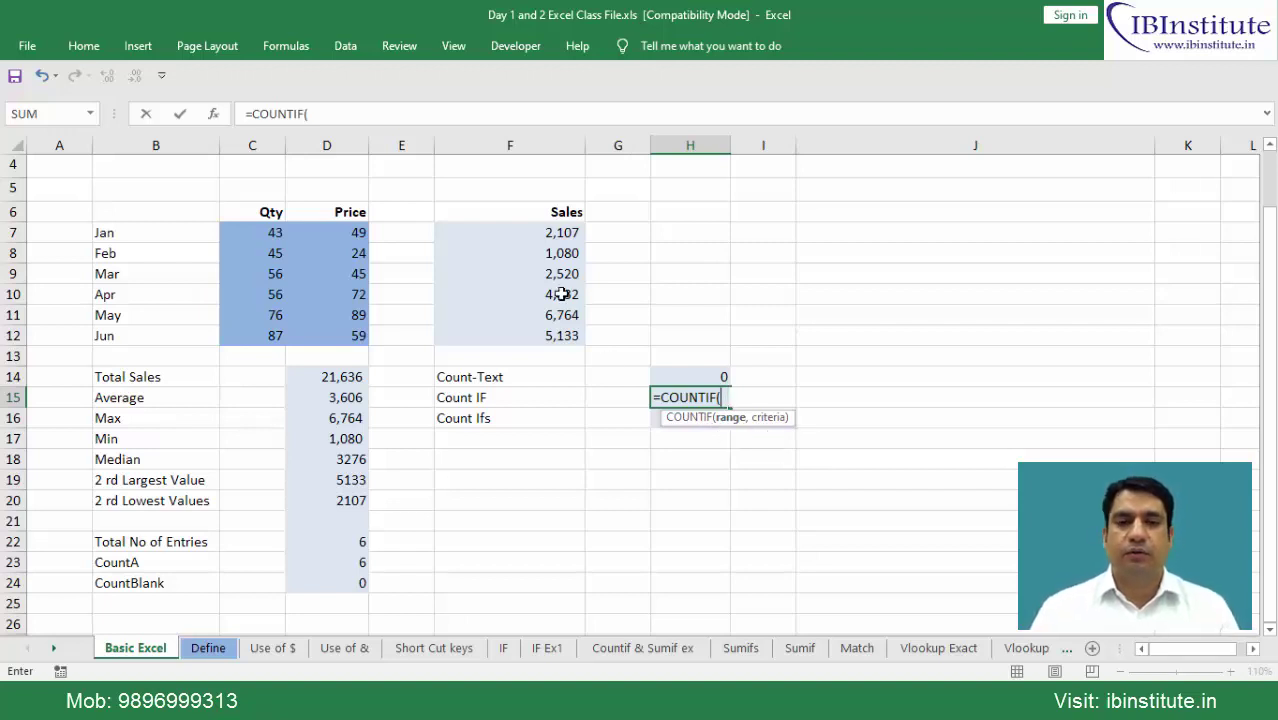
key("Left")
key("Left")
key("Up")
key("Up")
key("Up")
key("Up")
key("Up")
key("Up")
key("Down")
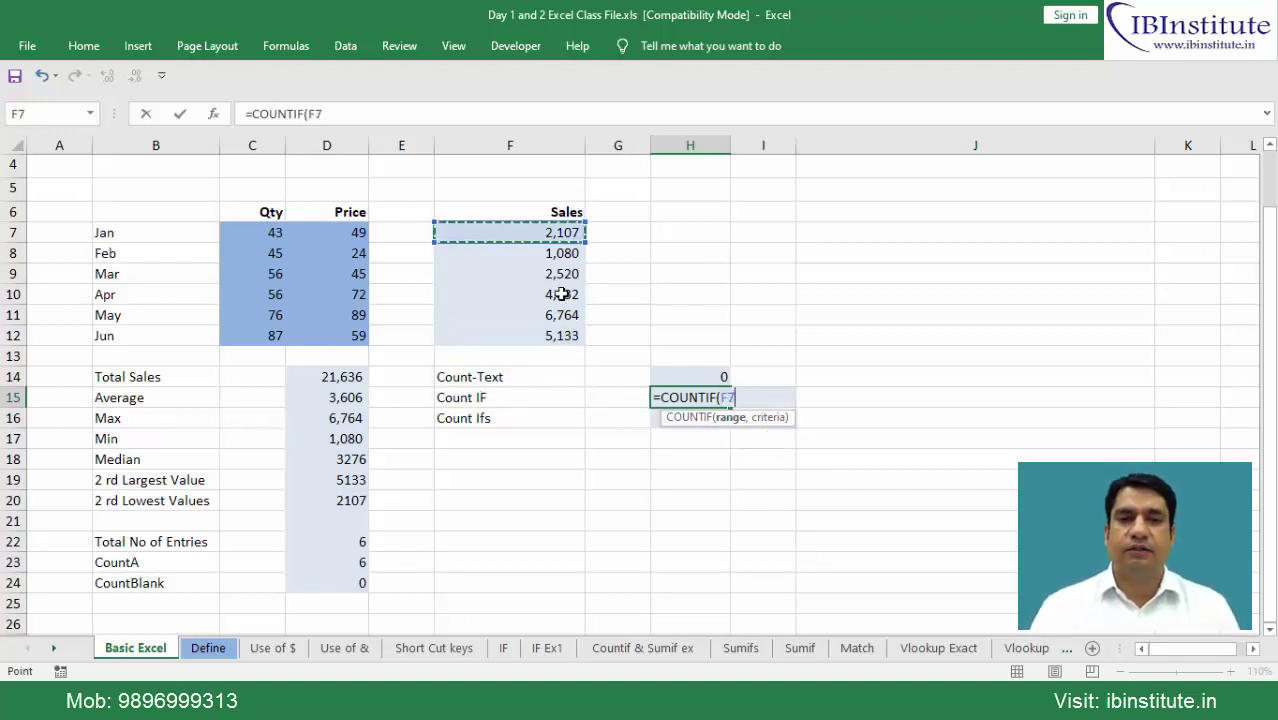
key("shift+Down")
key("shift+Down")
key("shift+Down")
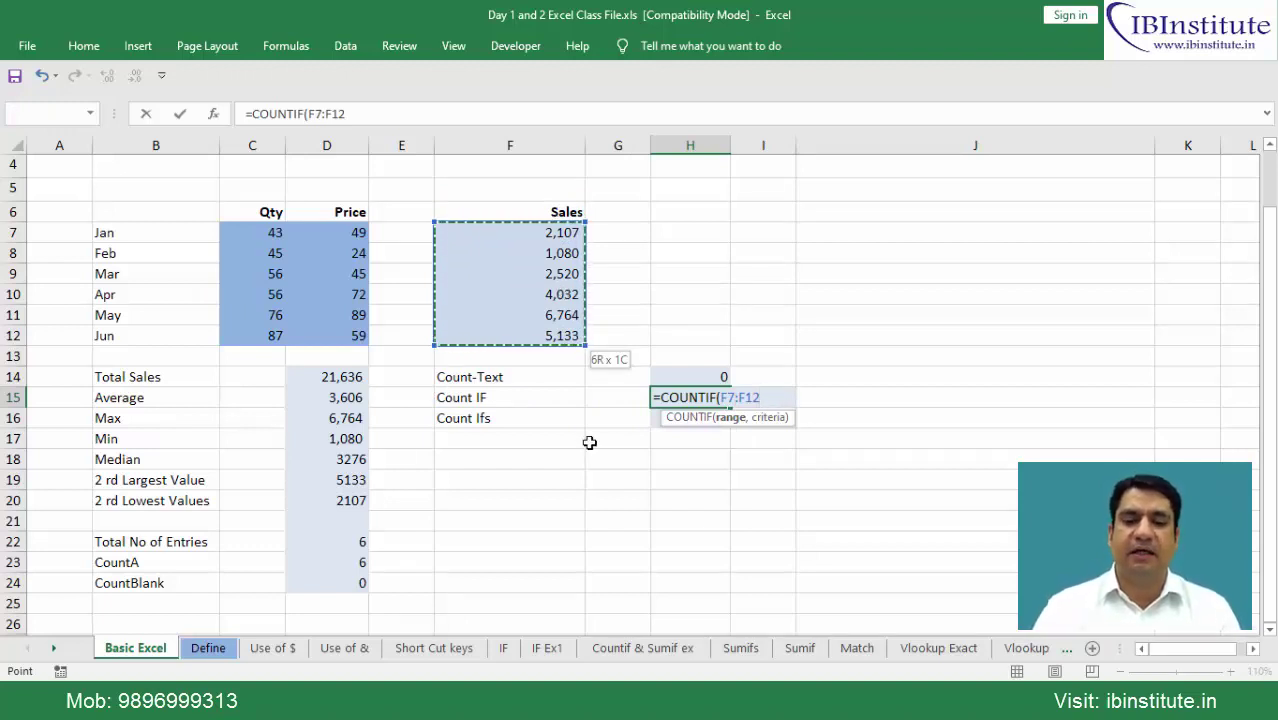
type(",")
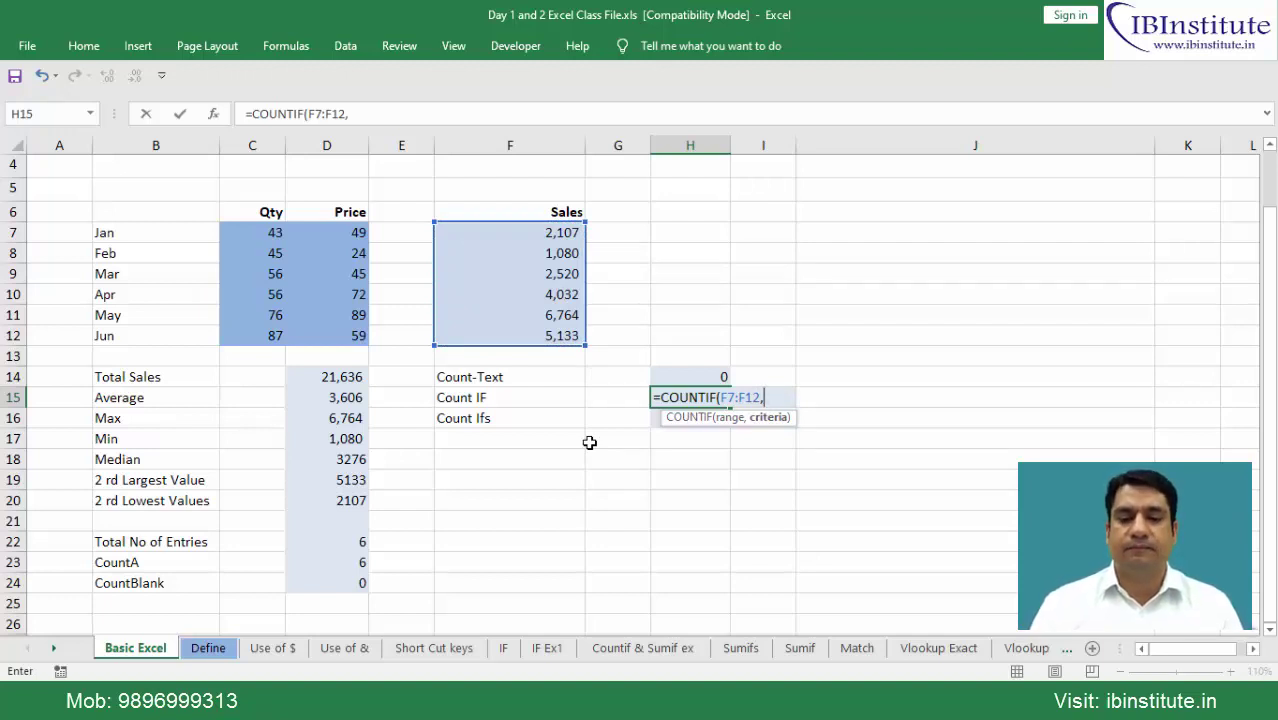
type("\"")
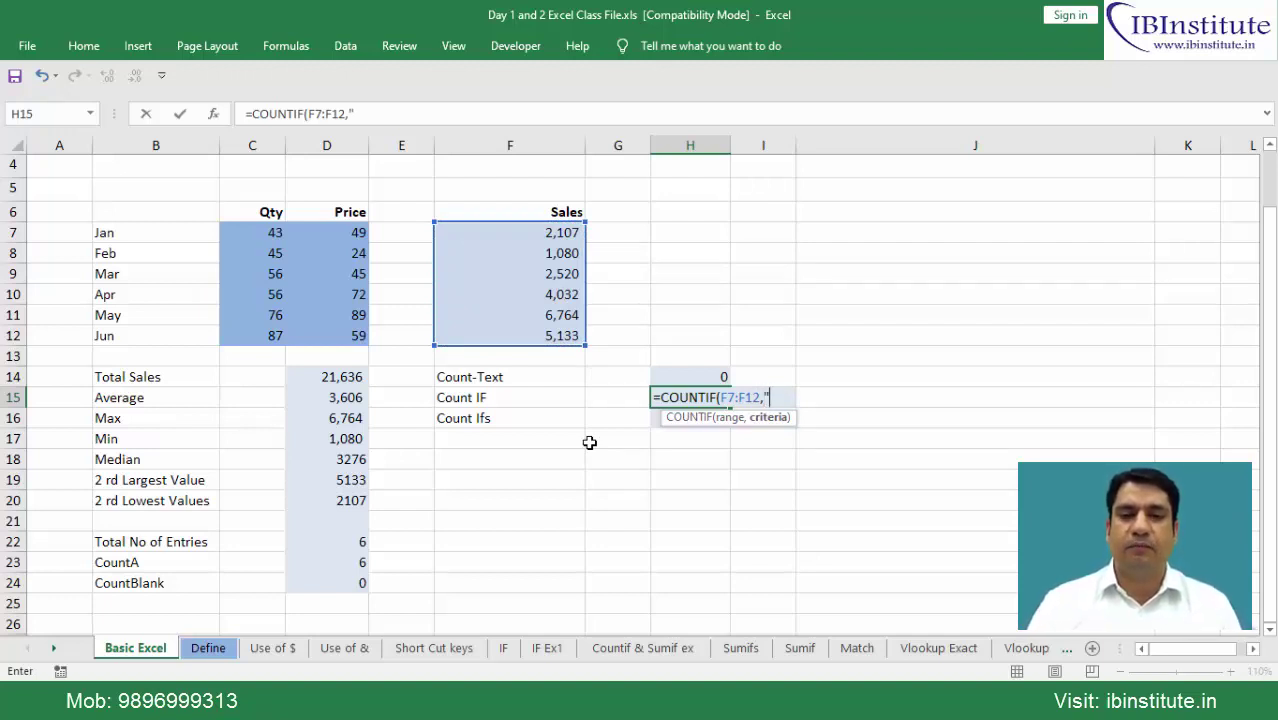
type(">2000")
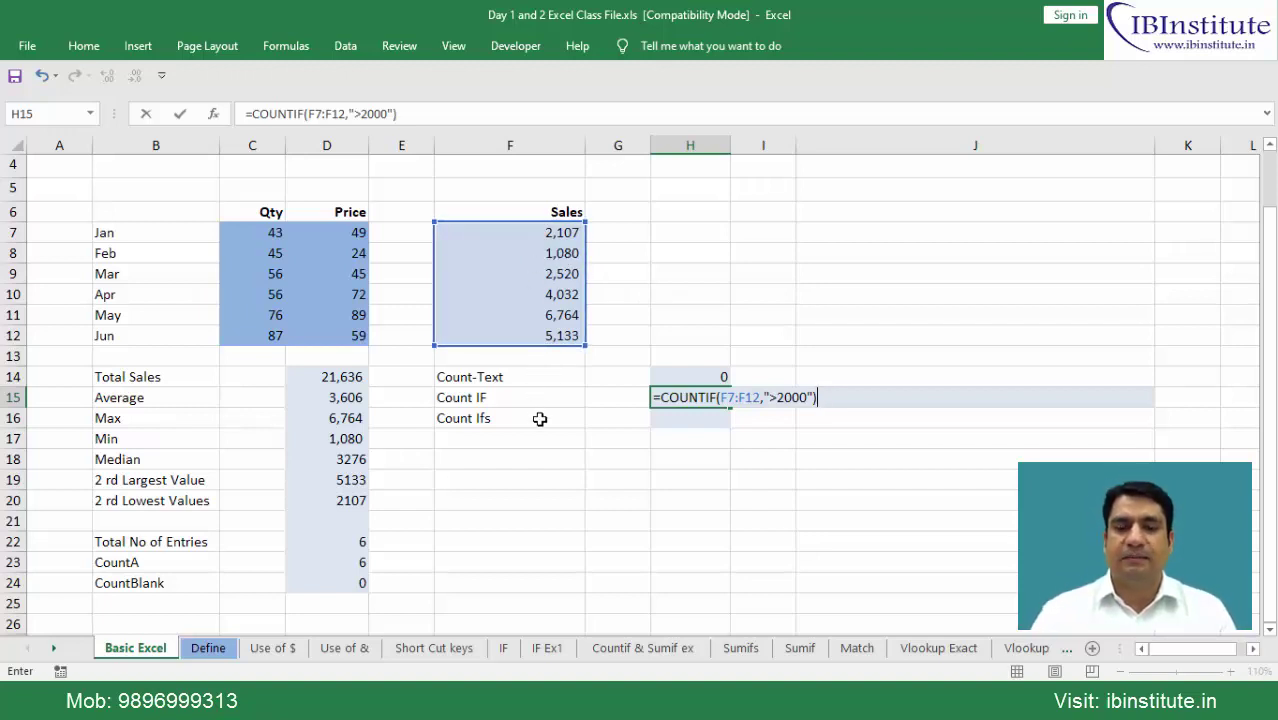
key("Return")
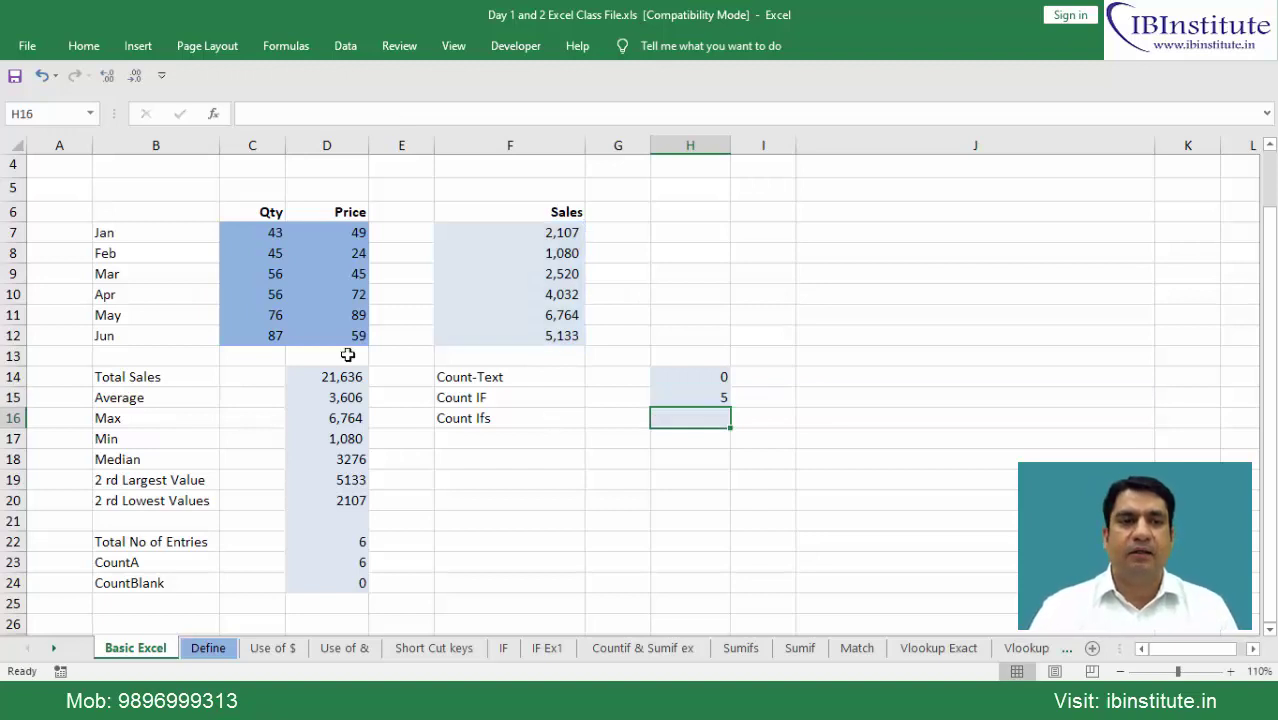
- Enter 50 in C5 and 60 in D5 above the Qty and Price headers
left_click(263, 190)
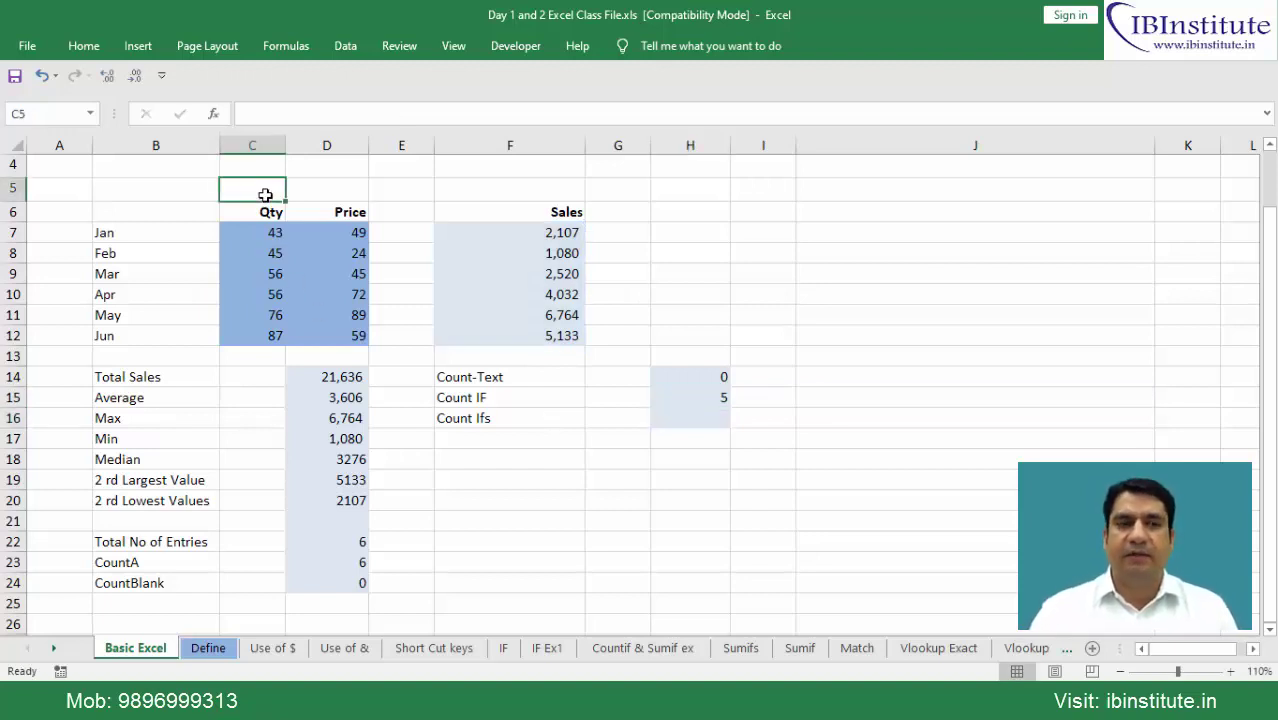
type("50")
key("Tab")
type("60")
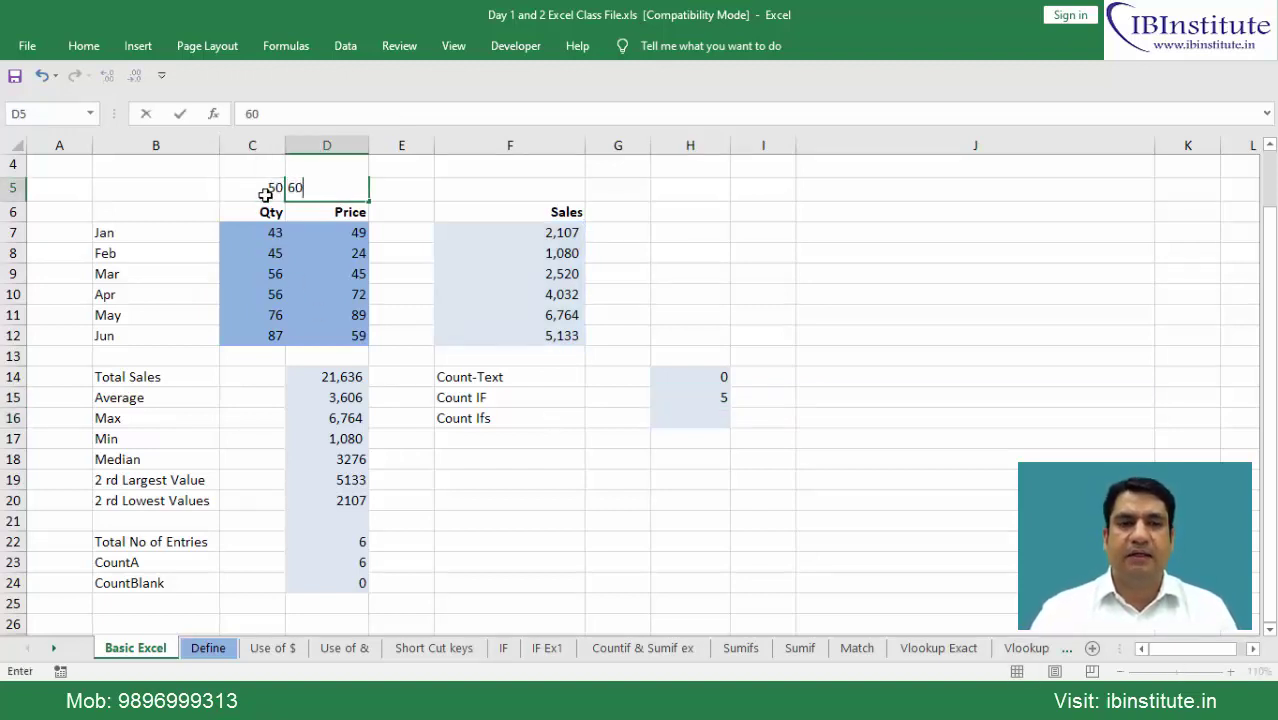
key("Return")
left_click_drag(258, 190, 343, 193)
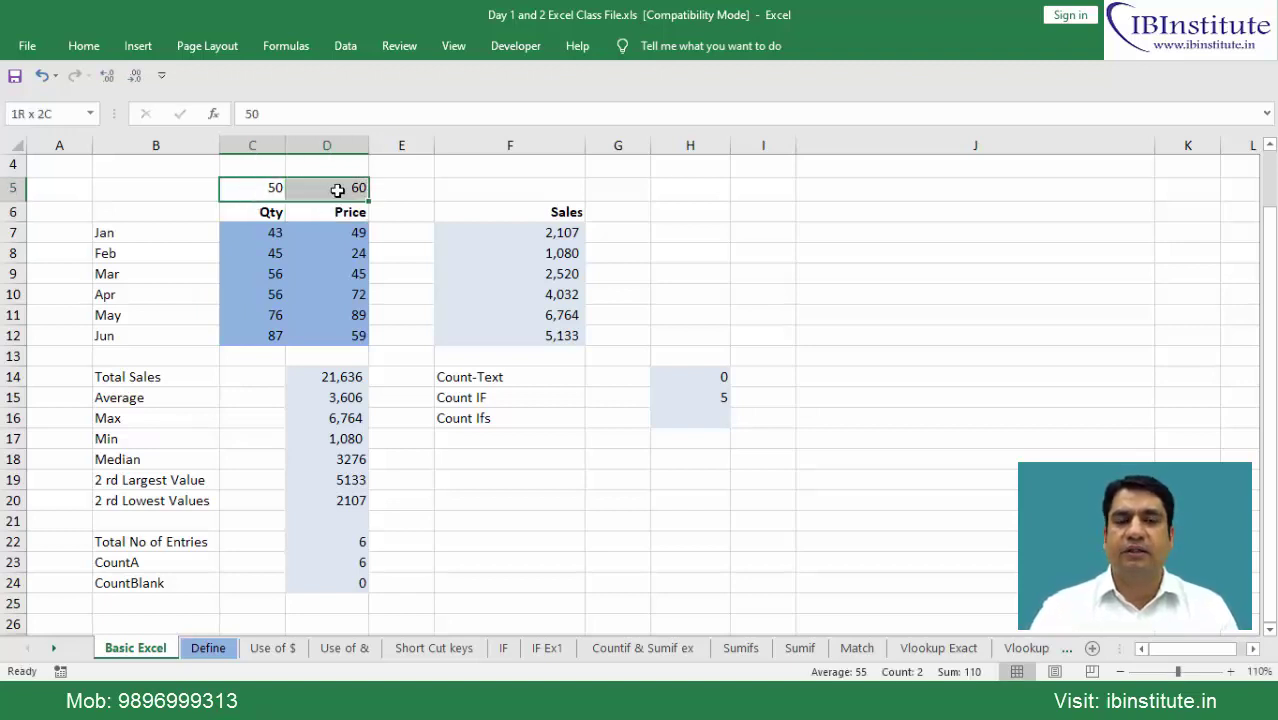
left_click(700, 399)
left_click(697, 418)
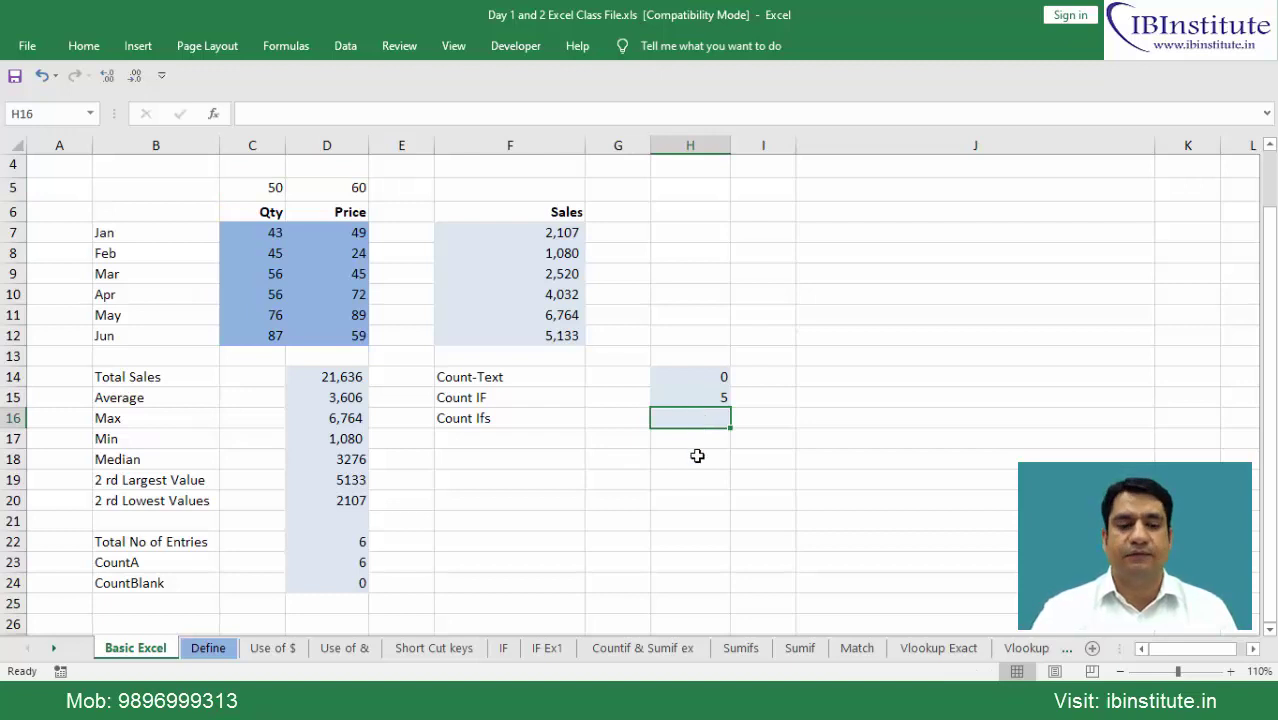
- Start =COUNTIFS in H16 with range C7:C12 and criterion 50
type("=coun")
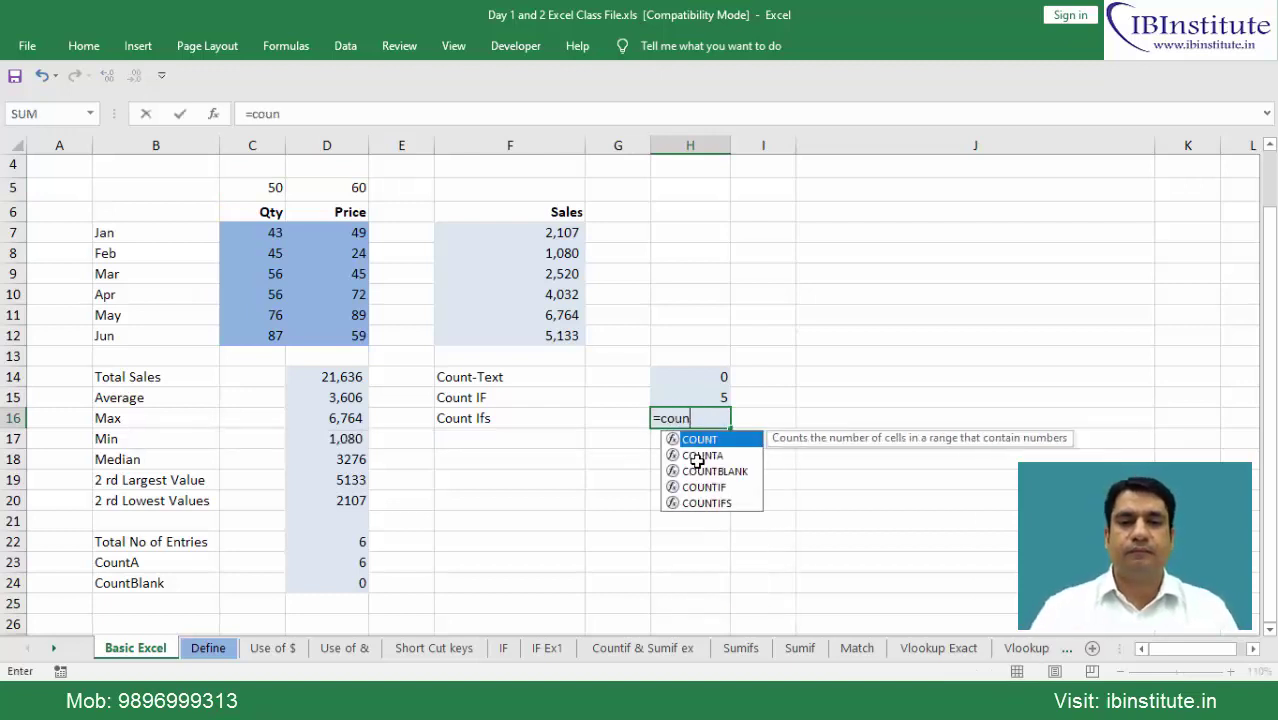
key("Down")
key("Down")
key("Down")
key("Down")
key("Tab")
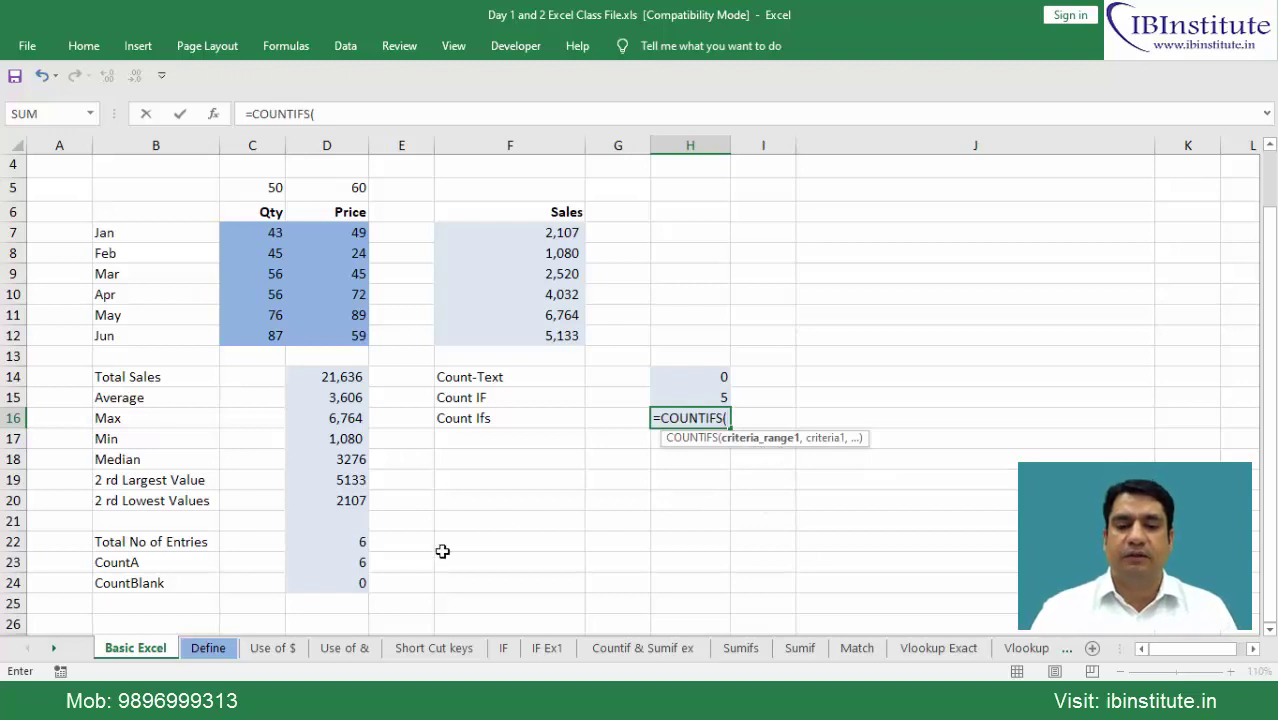
key("Left")
key("Left")
key("Left")
key("Left")
key("Left")
key("ctrl+Up")
key("ctrl+Up")
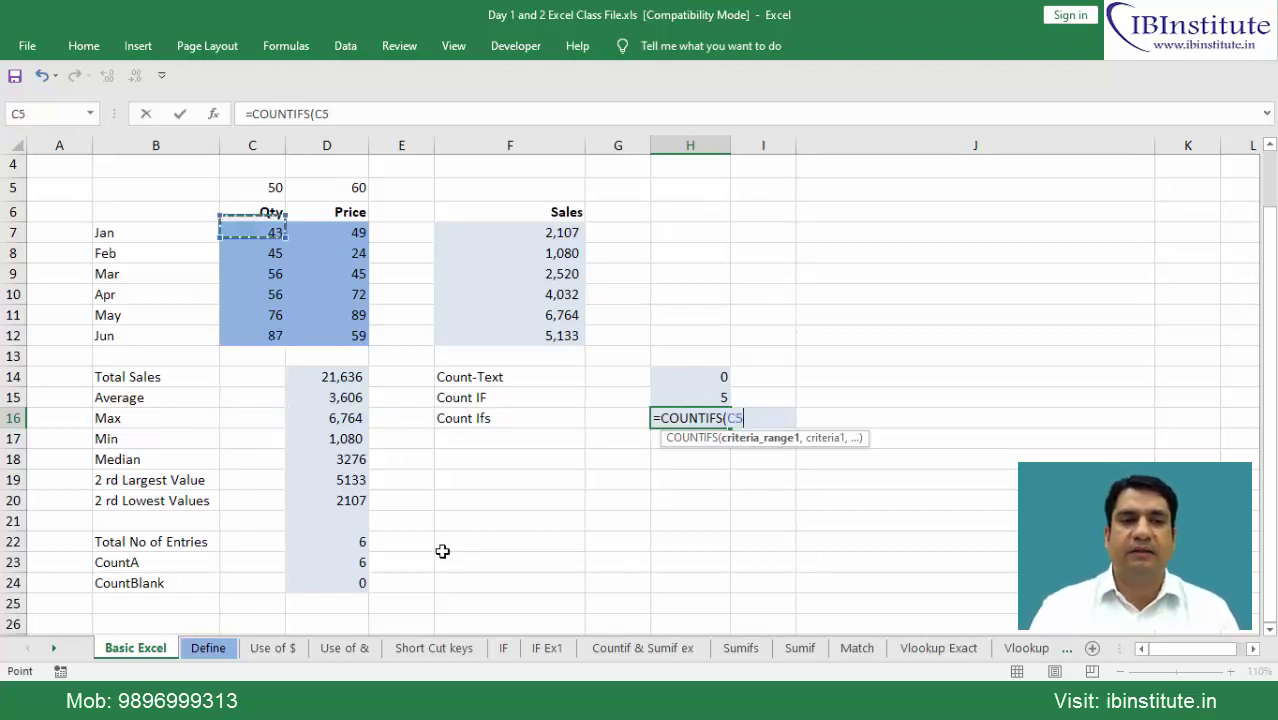
key("Down")
key("Down")
key("ctrl+shift+Down")
type(",")
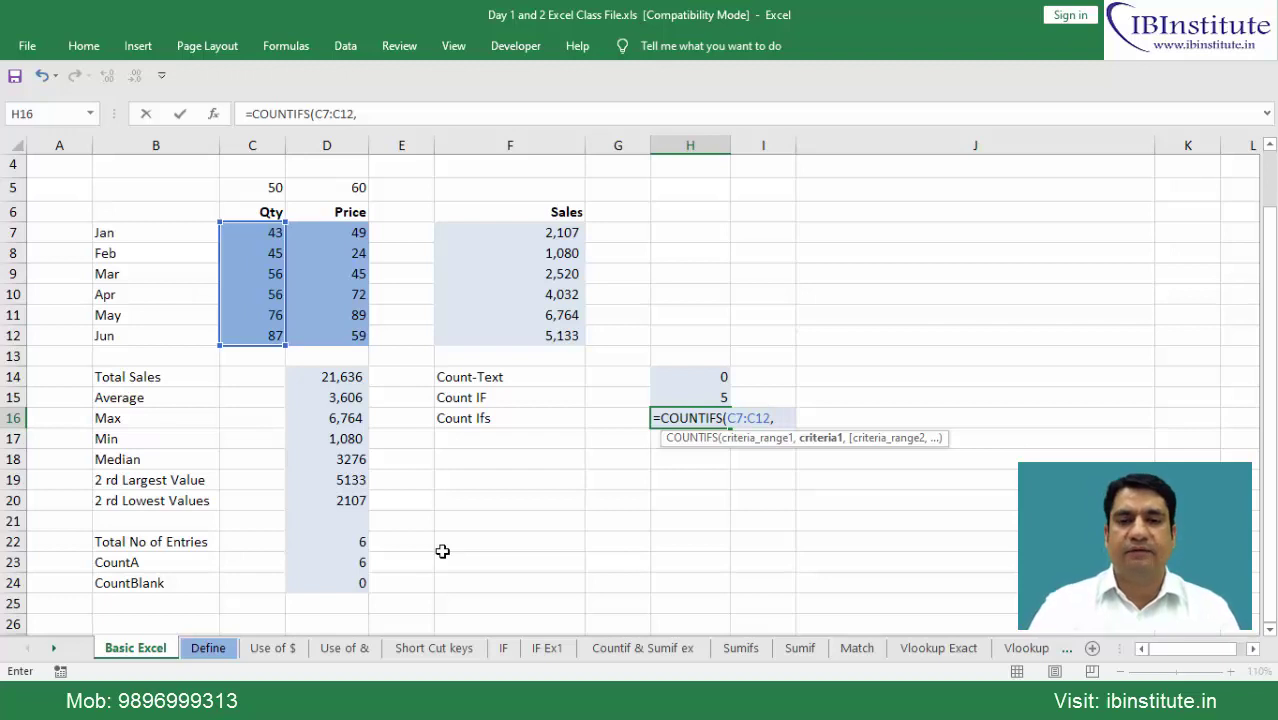
type("50")
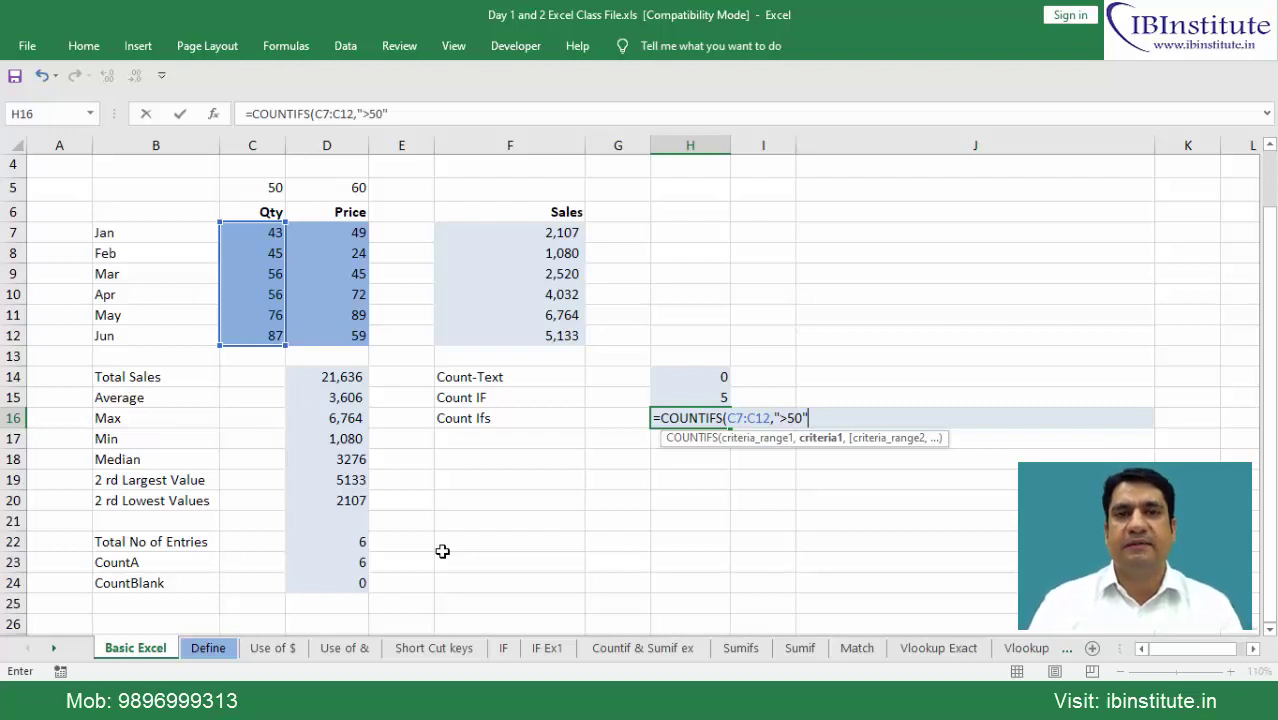
- Add the second range D7:D12 with criterion ">60" to the COUNTIFS formula
type(",")
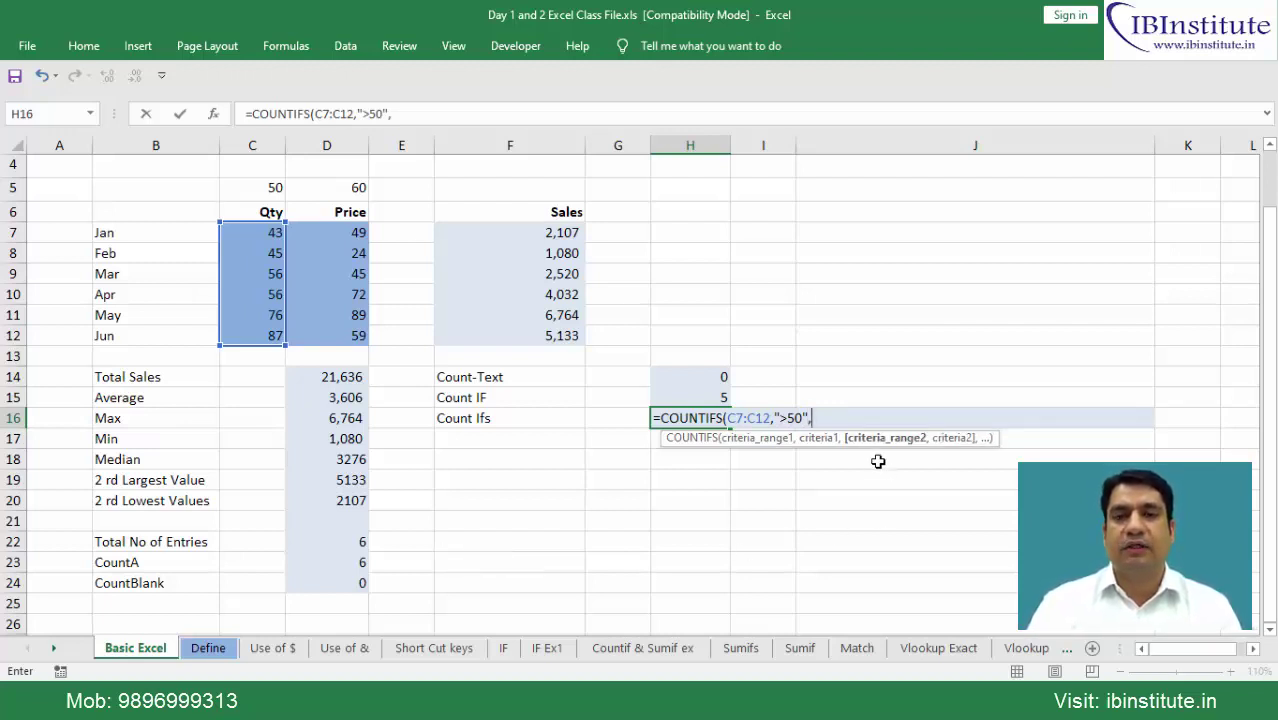
key("Left")
key("Left")
key("Left")
key("Left")
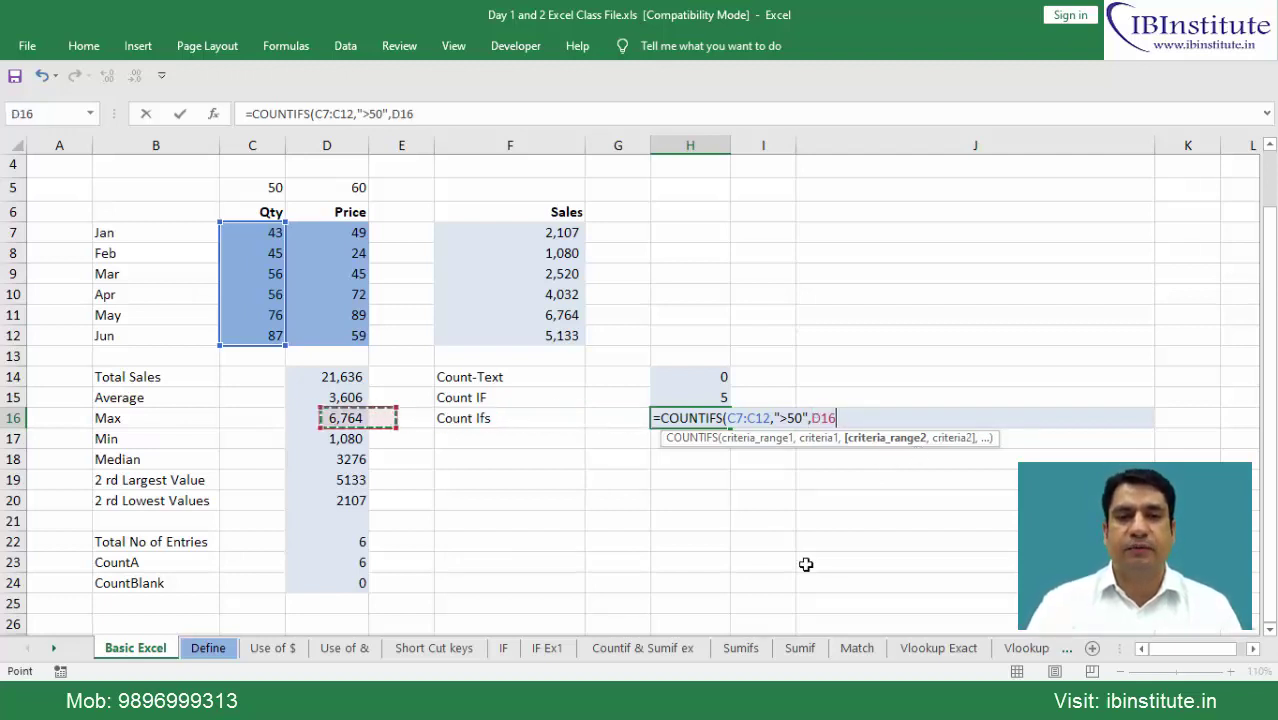
key("Up")
key("Up")
key("Up")
key("Up")
key("Up")
key("Up")
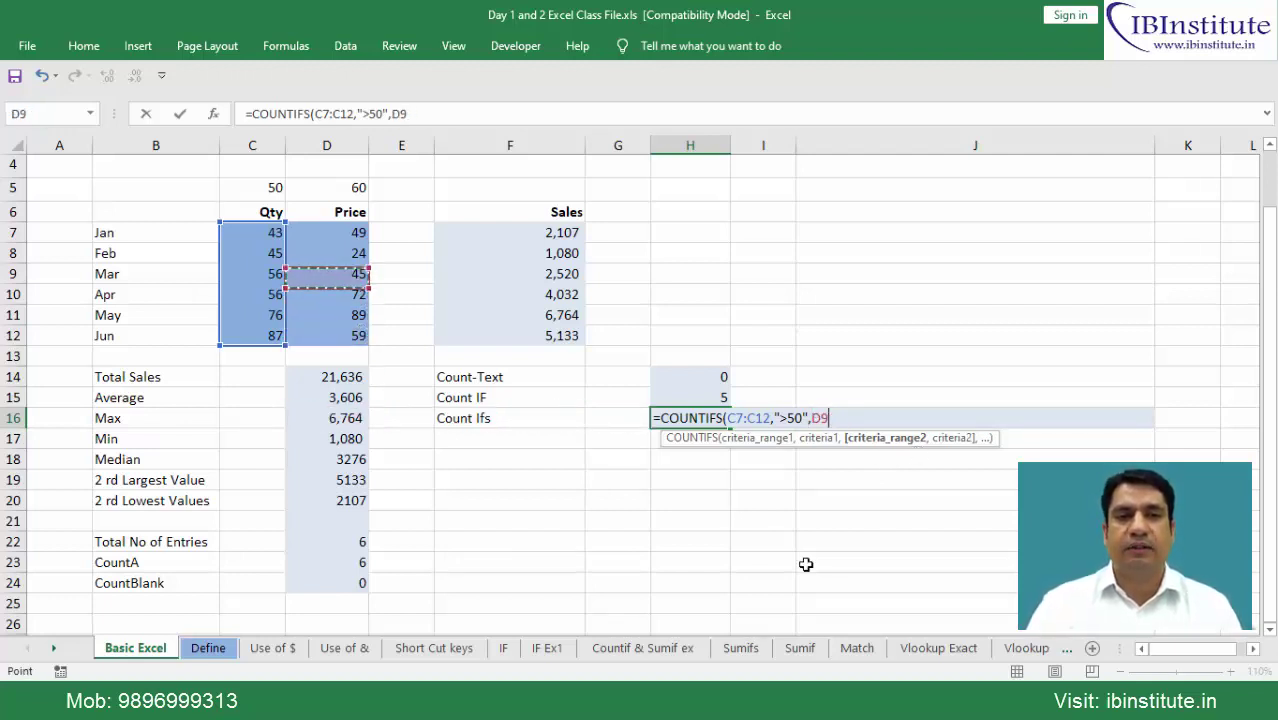
key("Up")
key("Up")
key("ctrl+shift+Down")
type(",\"")
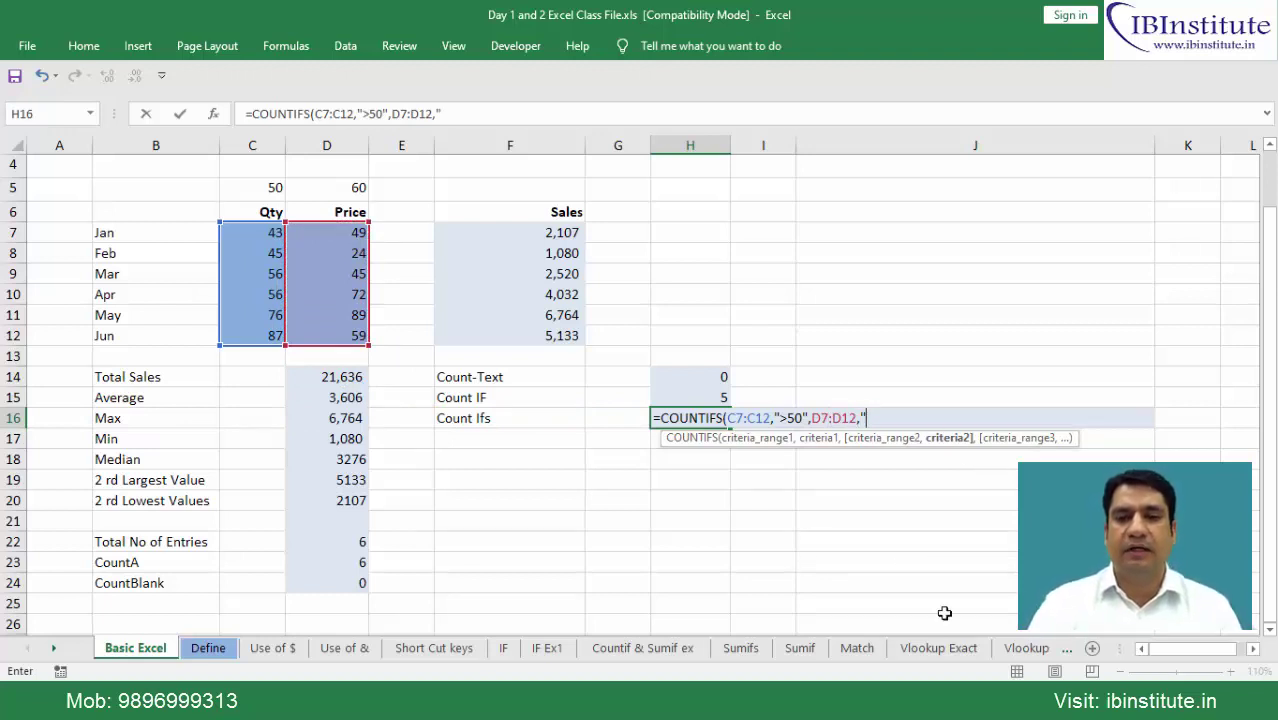
type(">60\"")
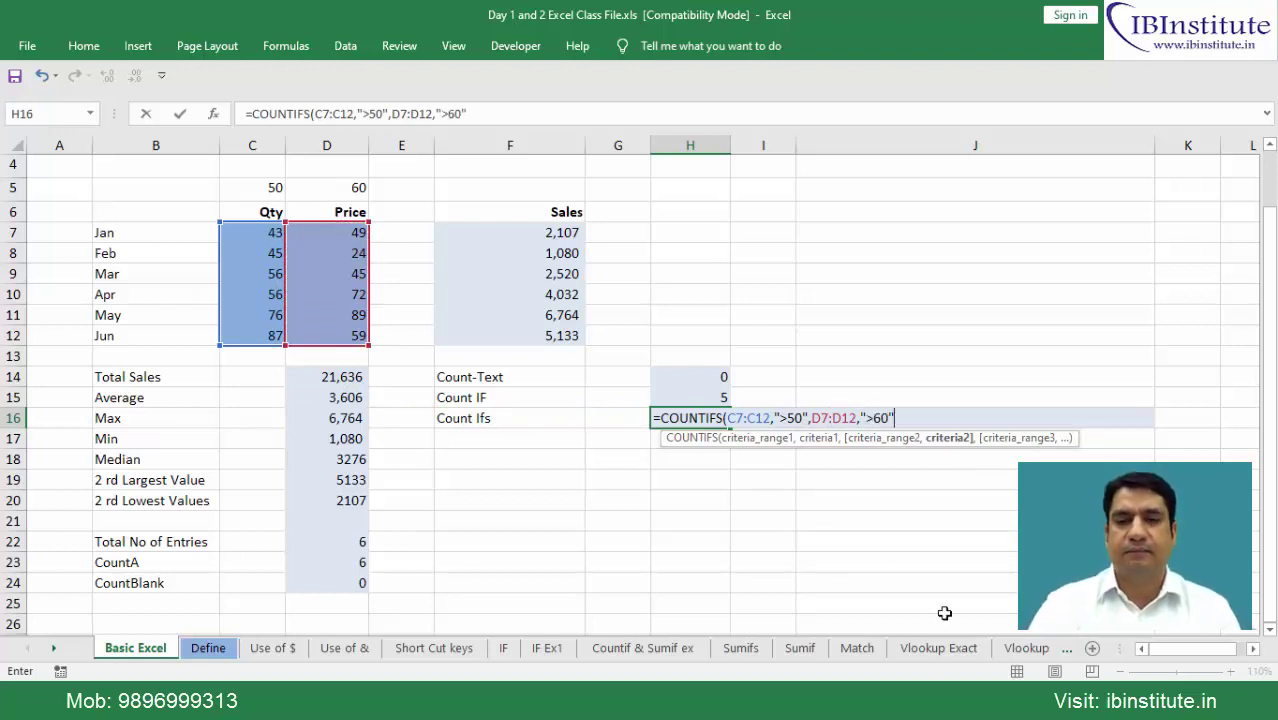
type(")")
- Commit =COUNTIFS(C7:C12,">50",D7:D12,">60") in H16, giving 2, then return to H15
left_click(885, 418)
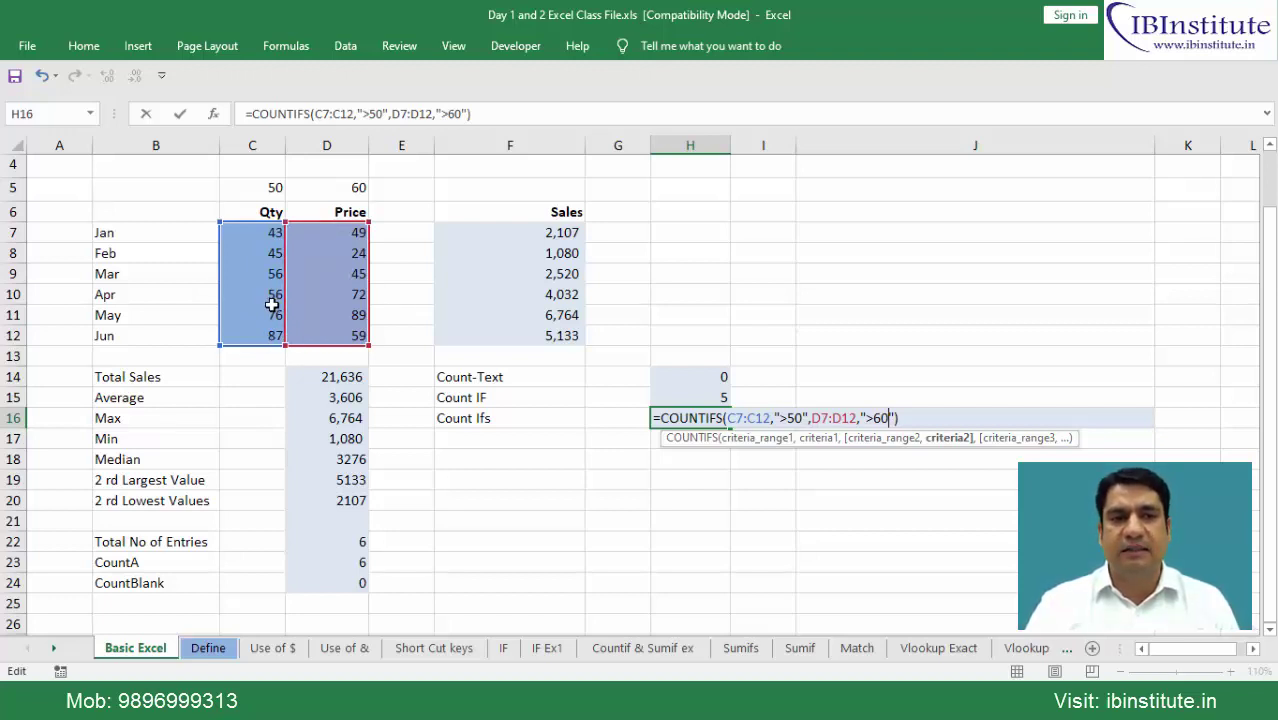
key("Return")
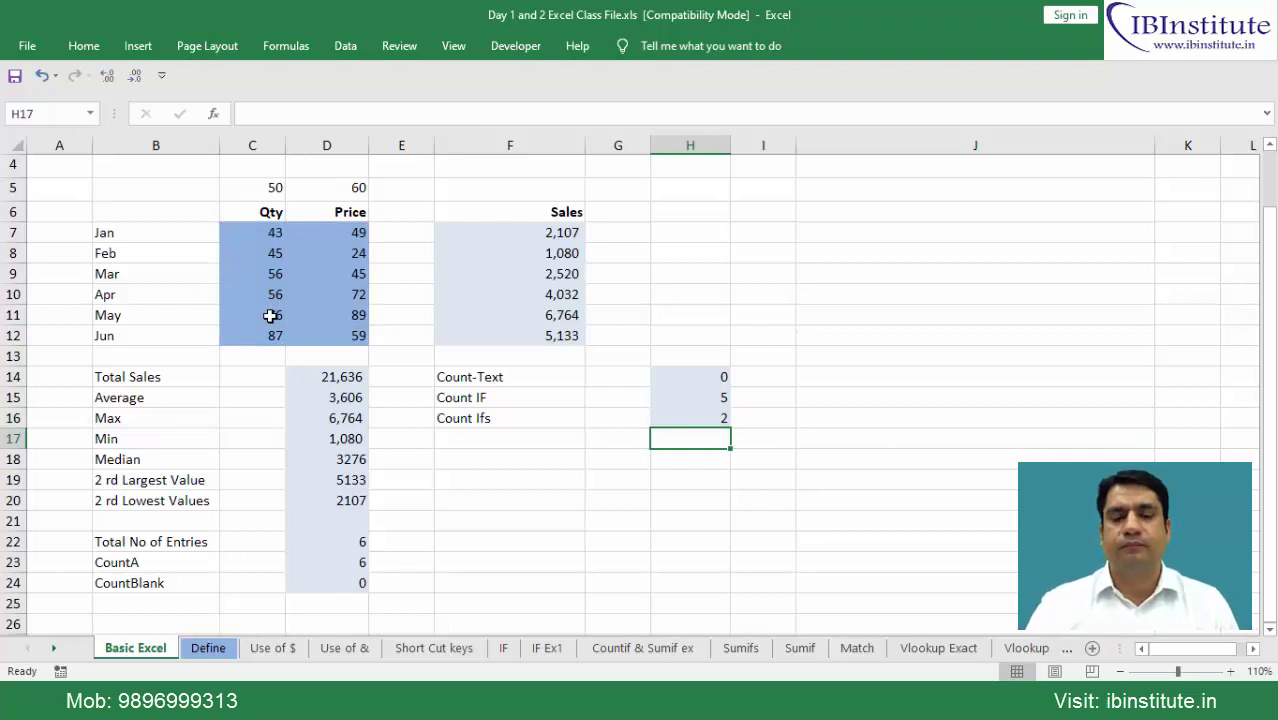
key("Up")
key("Up")
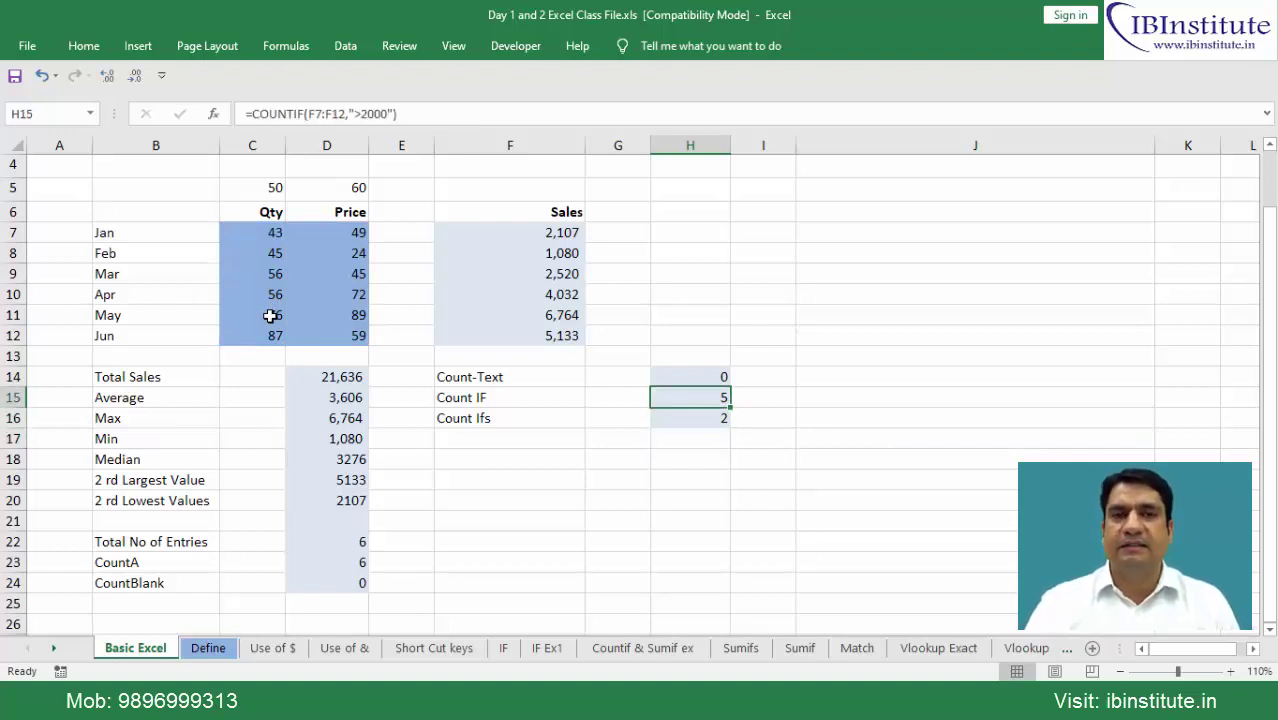